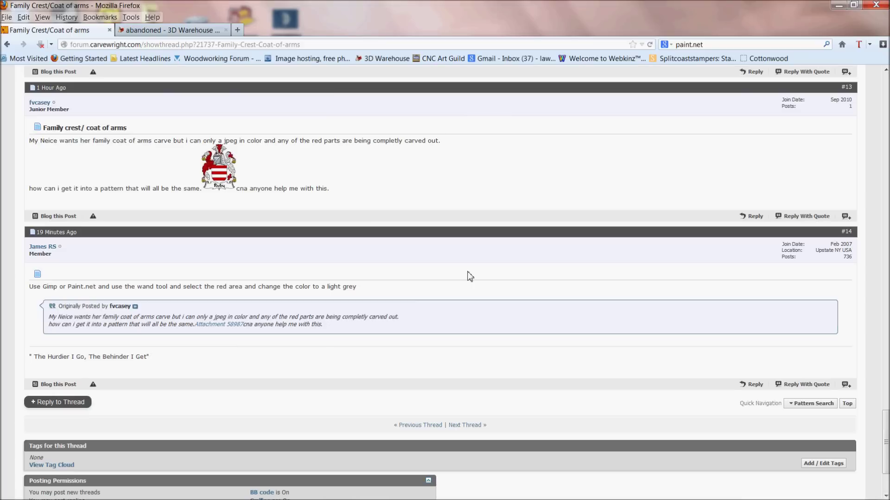
# Copy the enlarged Ruby3.jpg coat-of-arms image in Firefox, then close the lightbox
pyautogui.moveTo(414, 490)
pyautogui.click(218, 167)
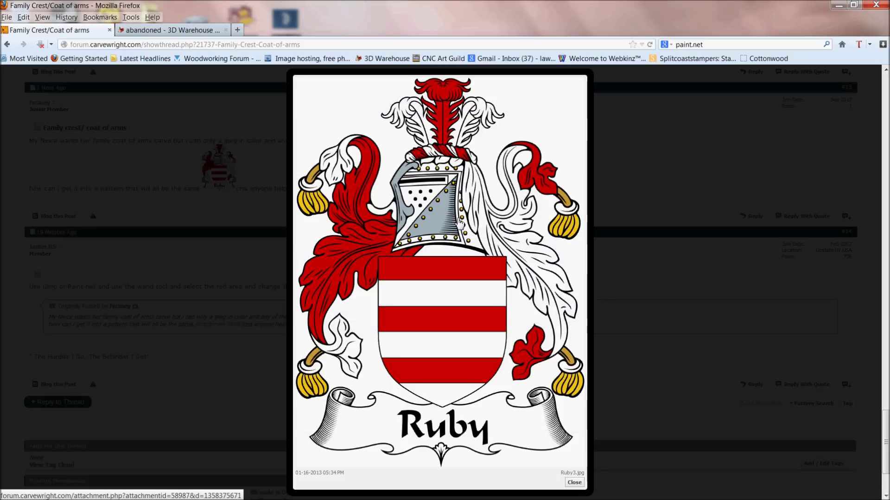
pyautogui.rightClick(455, 218)
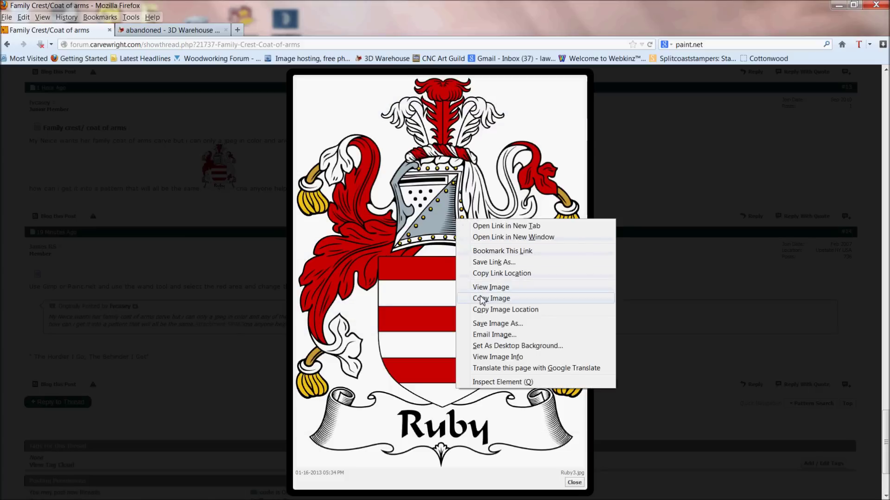
pyautogui.click(484, 300)
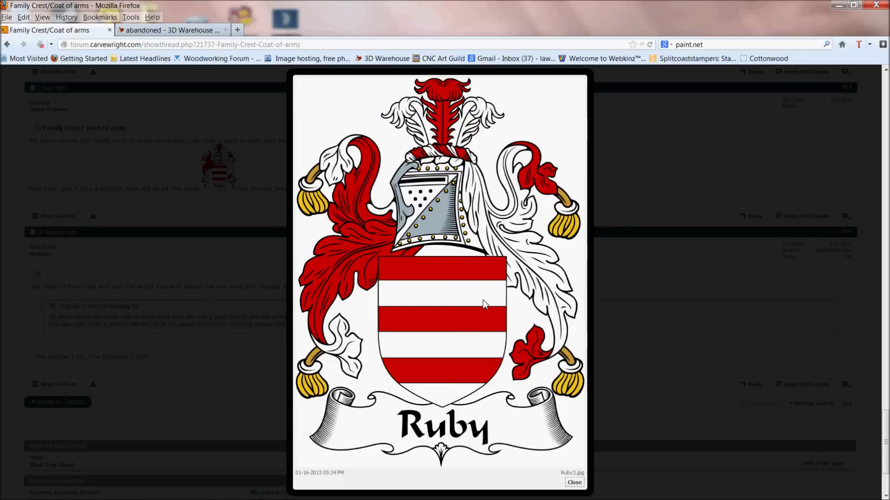
pyautogui.click(577, 483)
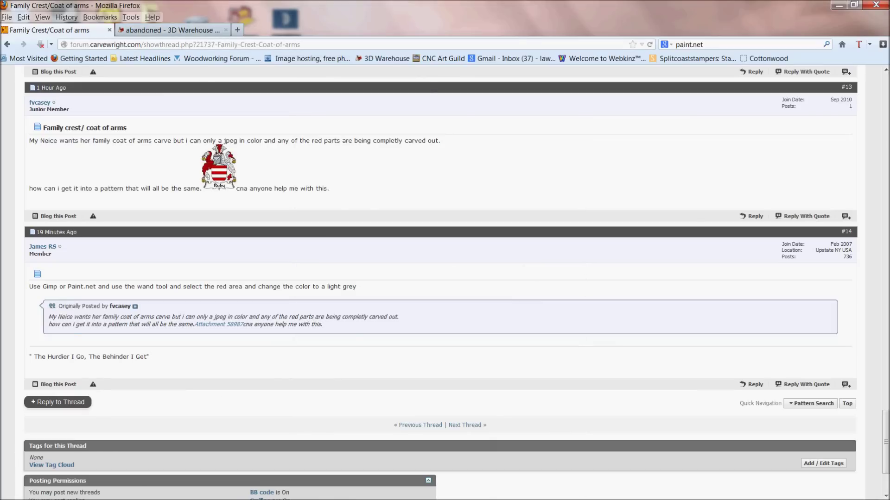
pyautogui.moveTo(277, 491)
pyautogui.click(237, 30)
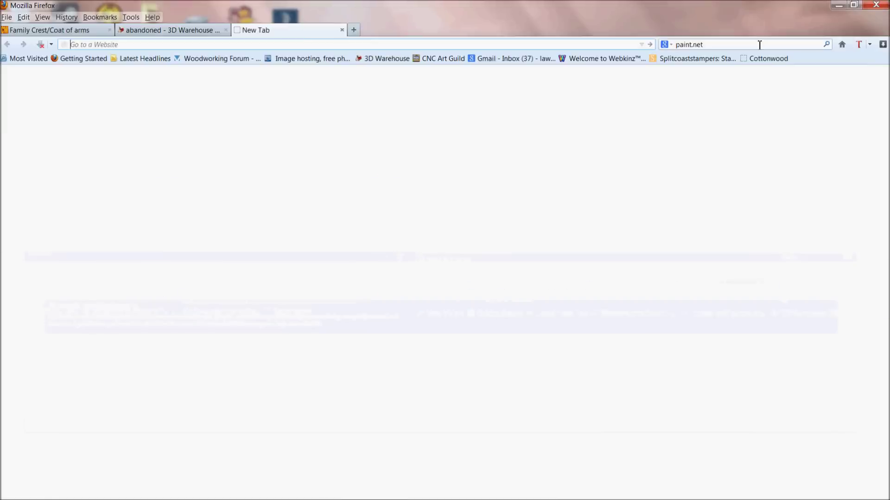
pyautogui.click(748, 45)
pyautogui.press('Return')
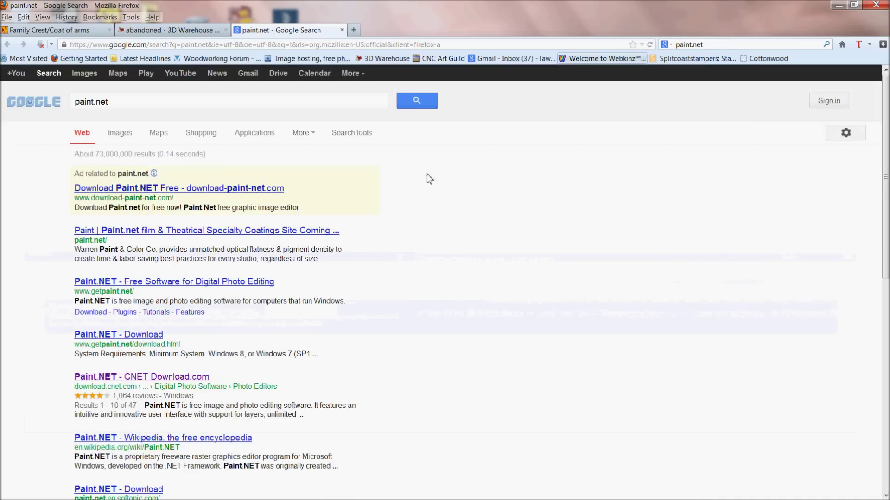
pyautogui.click(137, 377)
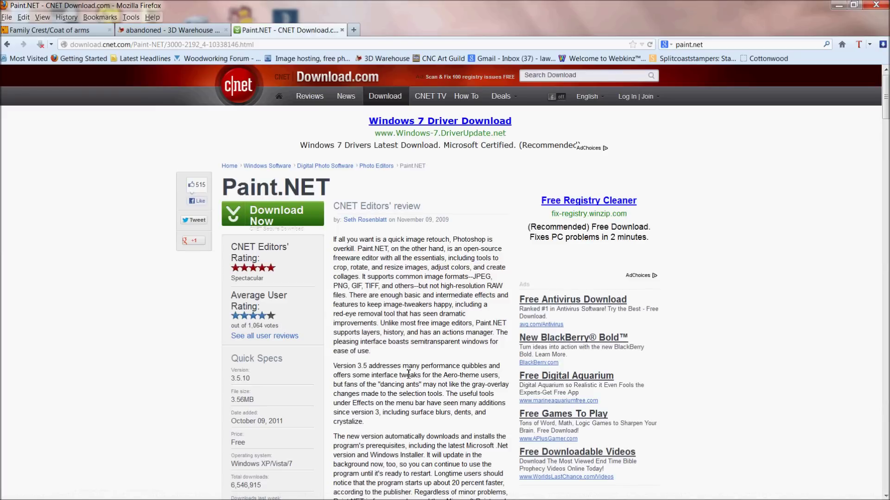
pyautogui.click(342, 29)
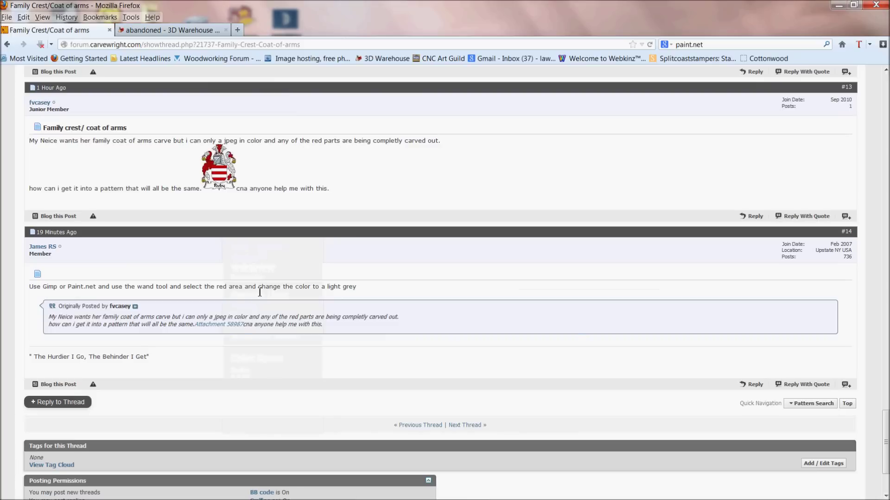
pyautogui.moveTo(134, 499)
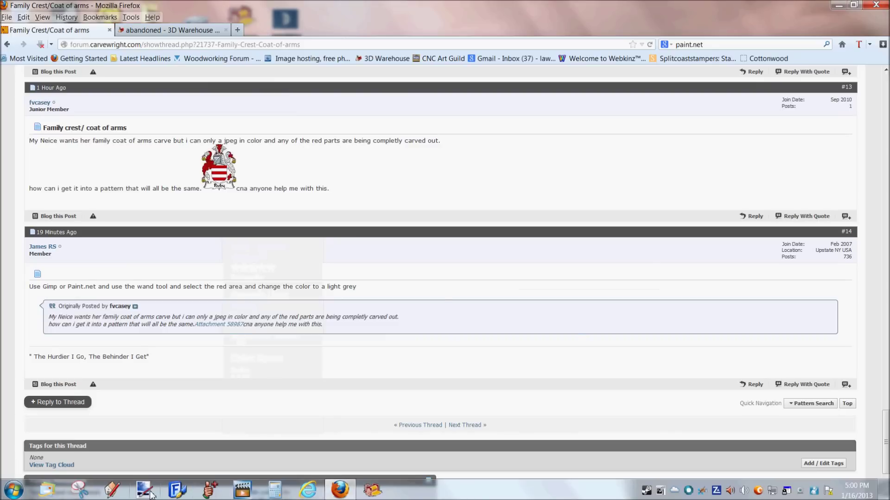
# Paste the coat of arms into Paint.NET, expanding the canvas to 800 x 1082
pyautogui.click(144, 490)
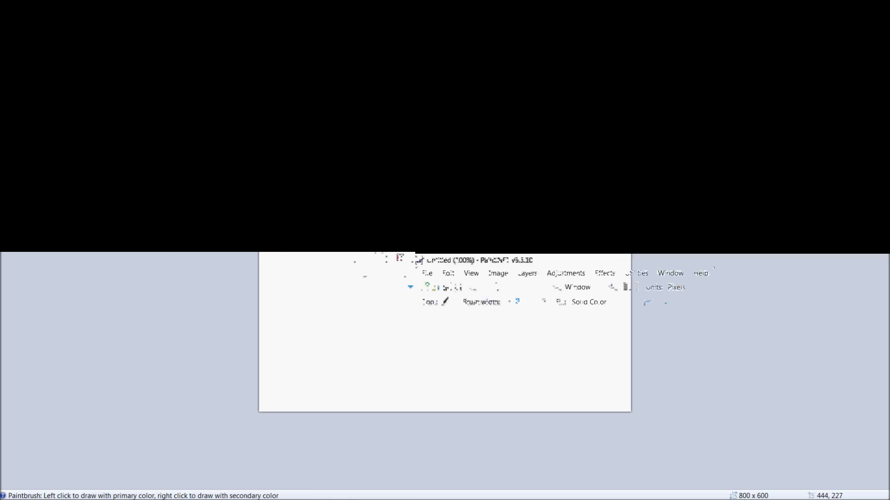
pyautogui.hotkey('ctrl', 'v')
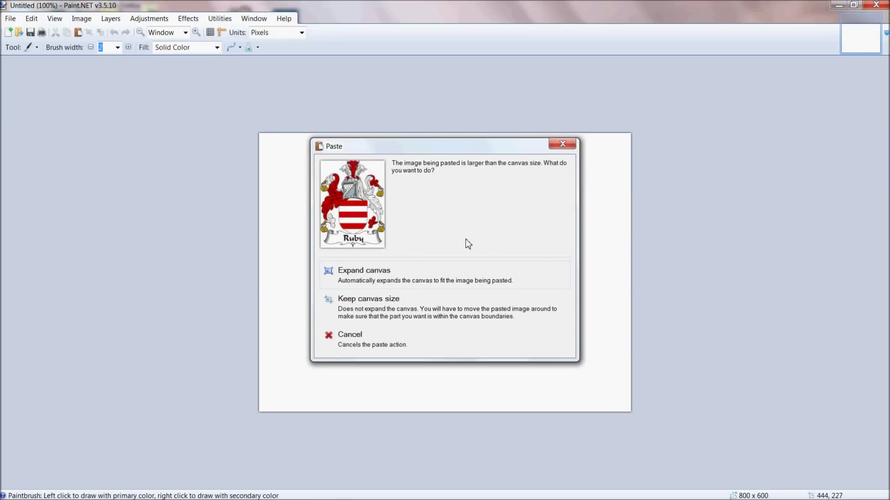
pyautogui.click(348, 284)
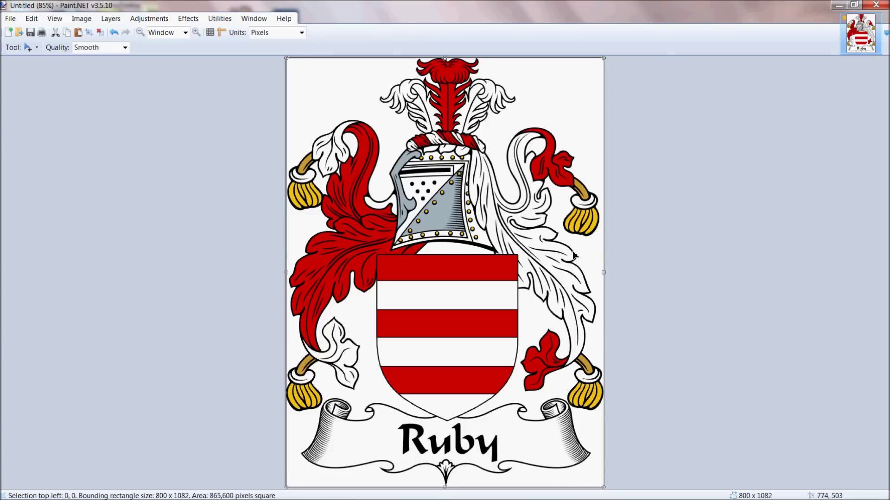
# Magic Wand-select the crest's red mantling, plume and shield stripes at 39% tolerance
pyautogui.click(39, 48)
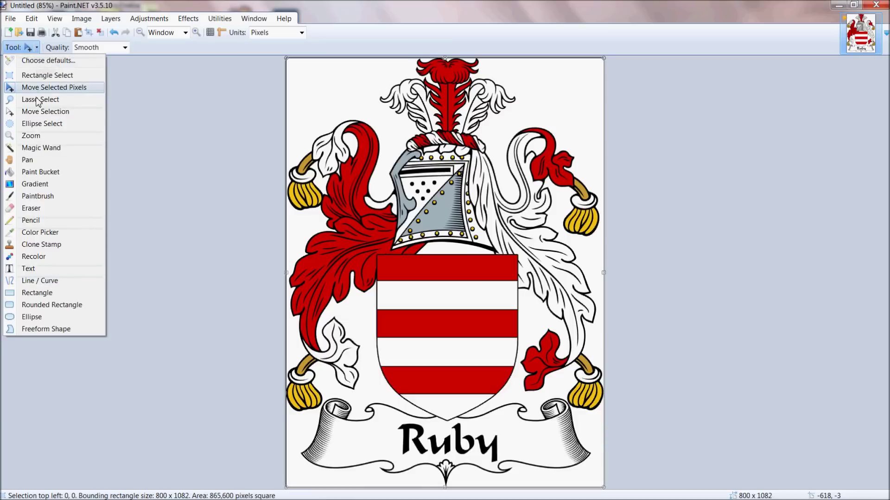
pyautogui.click(37, 148)
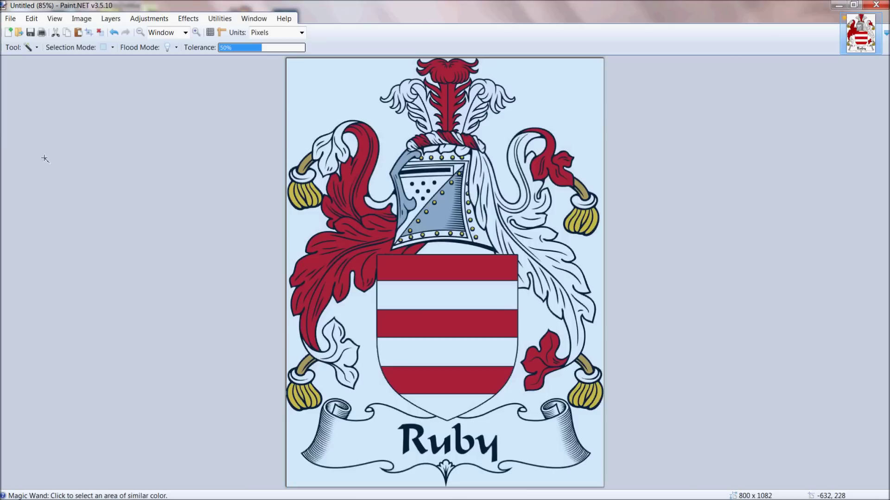
pyautogui.click(252, 47)
pyautogui.click(379, 333)
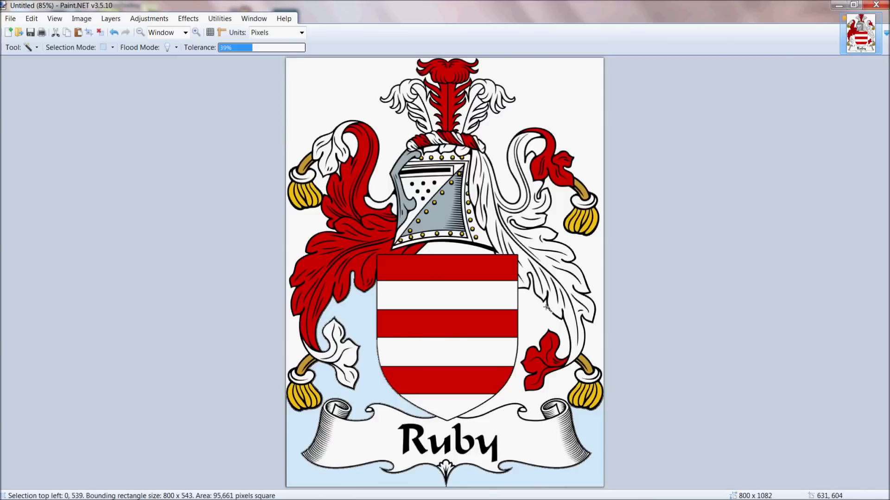
pyautogui.click(542, 326)
pyautogui.click(602, 257)
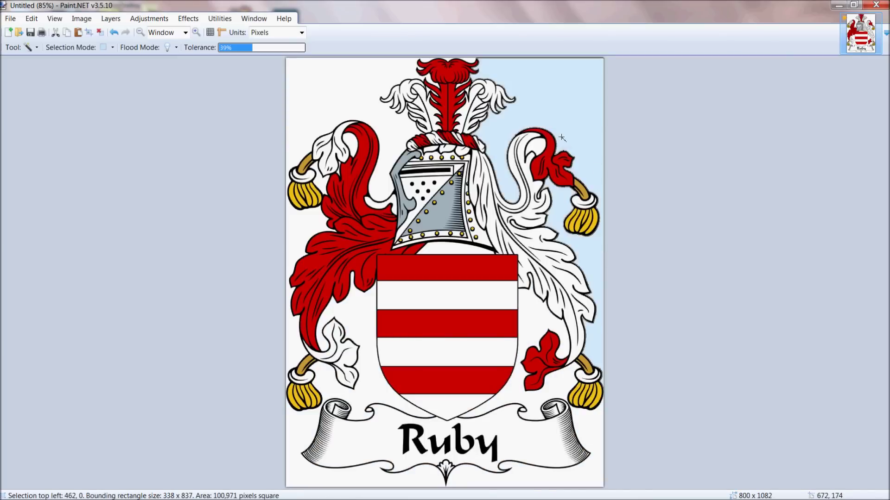
pyautogui.click(354, 97)
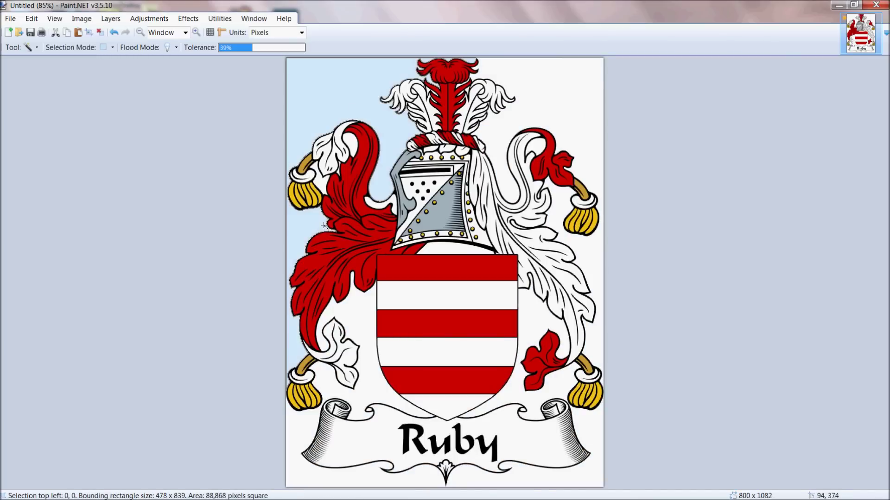
pyautogui.click(323, 189)
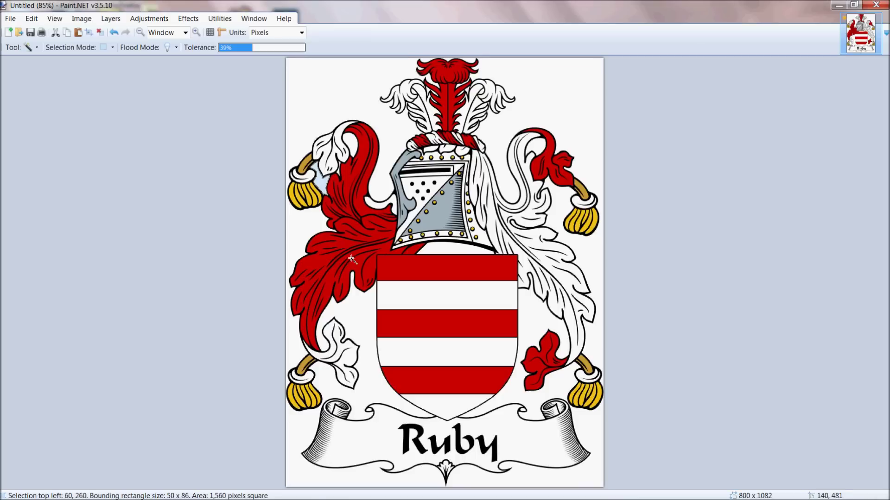
pyautogui.click(329, 272)
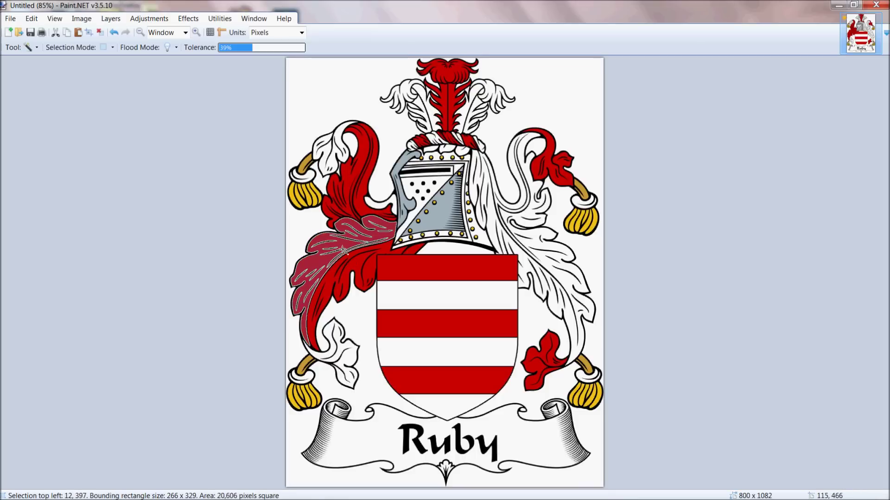
pyautogui.click(366, 274)
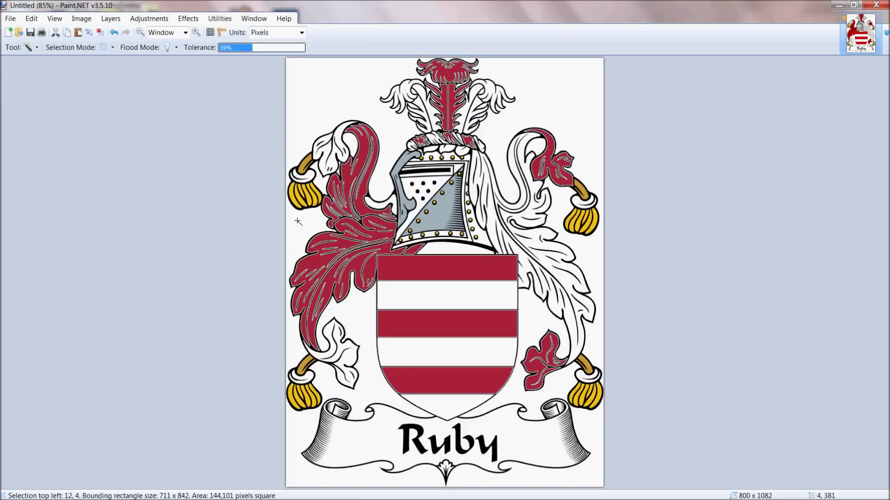
# Switch to the Color Picker so the primary colour can be sampled from the image
pyautogui.click(36, 47)
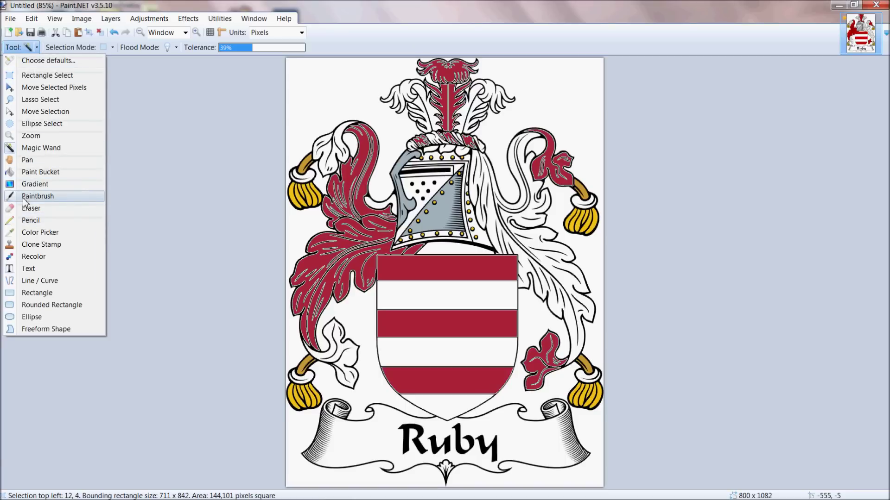
pyautogui.click(12, 233)
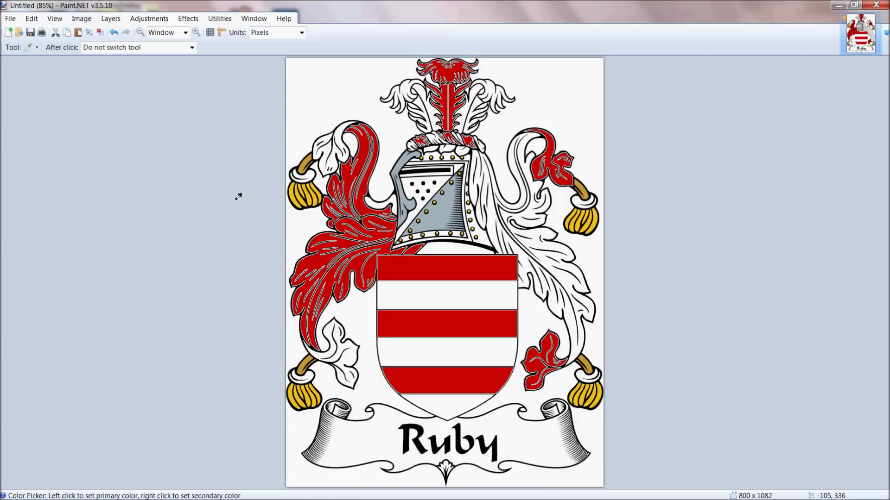
pyautogui.click(36, 48)
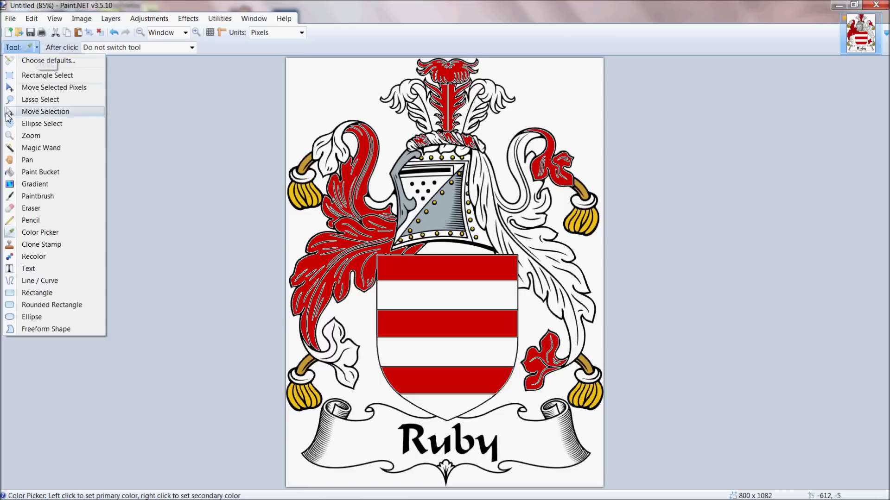
# Fill the selected red areas with white using the Paint Bucket
pyautogui.click(32, 172)
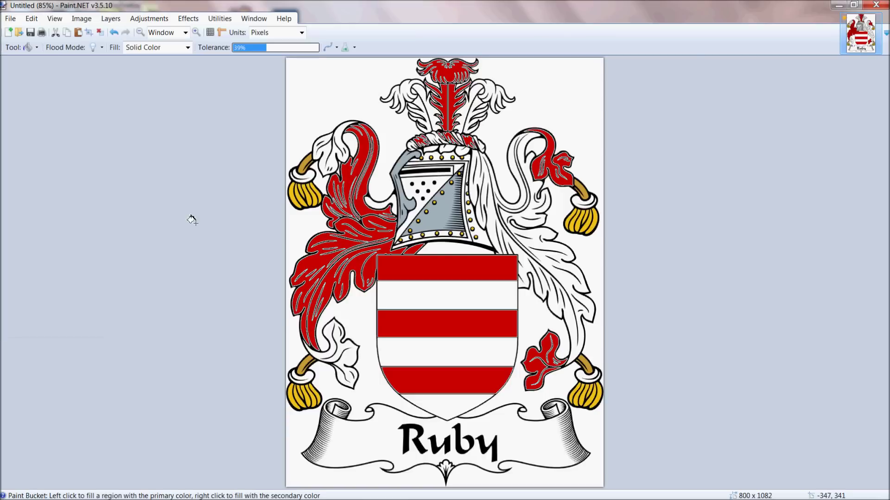
pyautogui.click(407, 273)
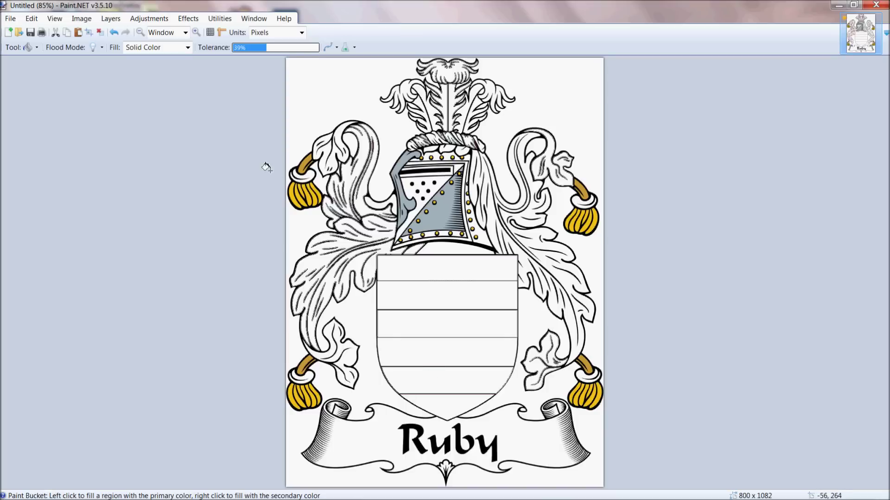
pyautogui.click(37, 48)
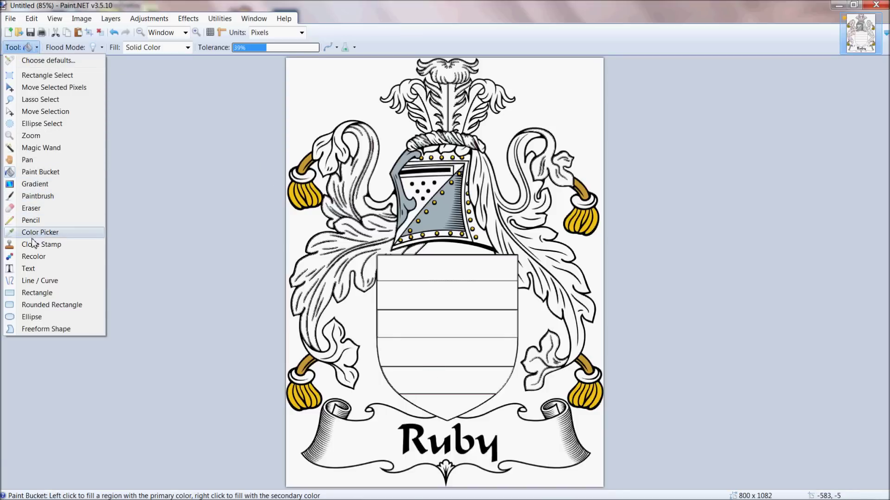
# Select the upper-left tassel cord and fill it white
pyautogui.click(37, 148)
pyautogui.click(310, 172)
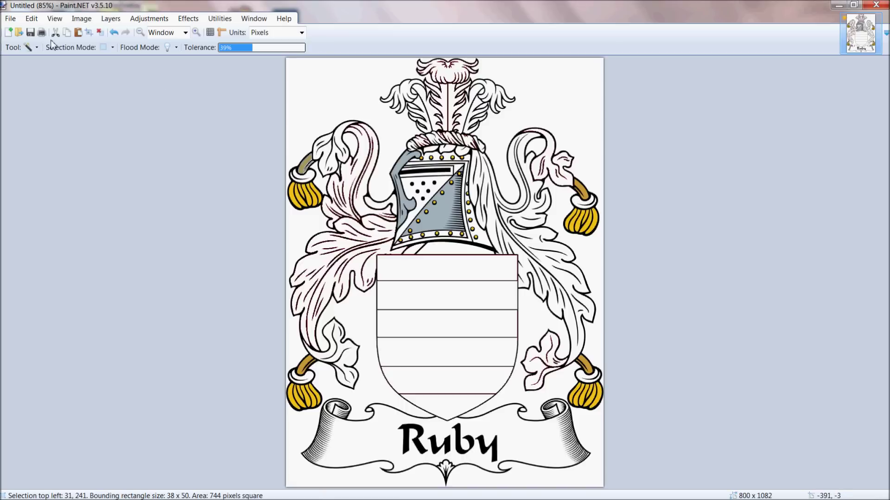
pyautogui.click(36, 47)
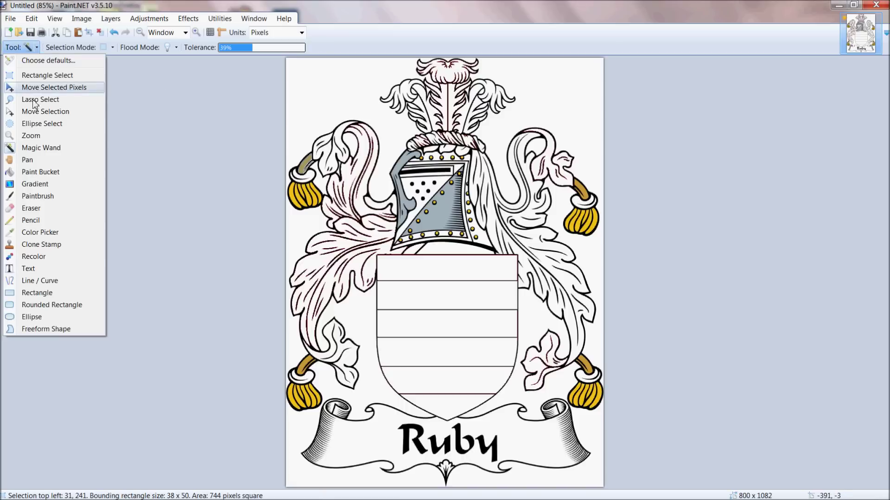
pyautogui.click(34, 172)
pyautogui.click(307, 170)
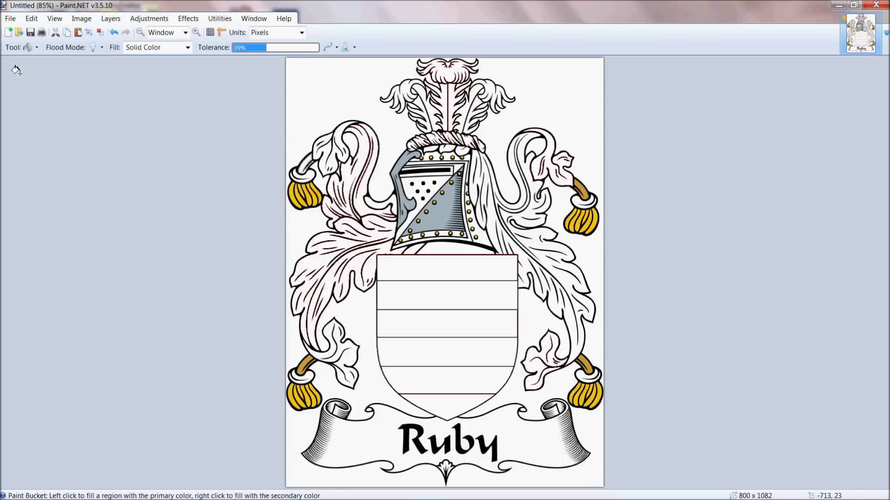
# Select the remaining yellow tassels and fill them white
pyautogui.click(32, 48)
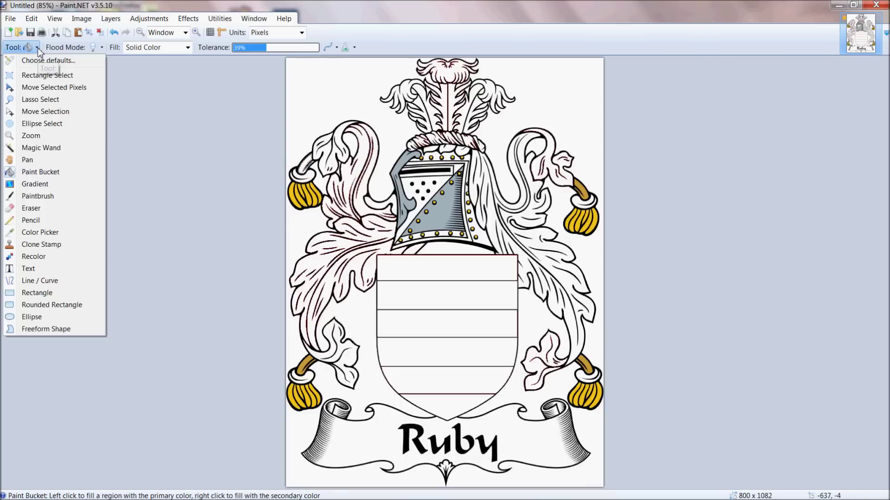
pyautogui.click(41, 148)
pyautogui.click(303, 207)
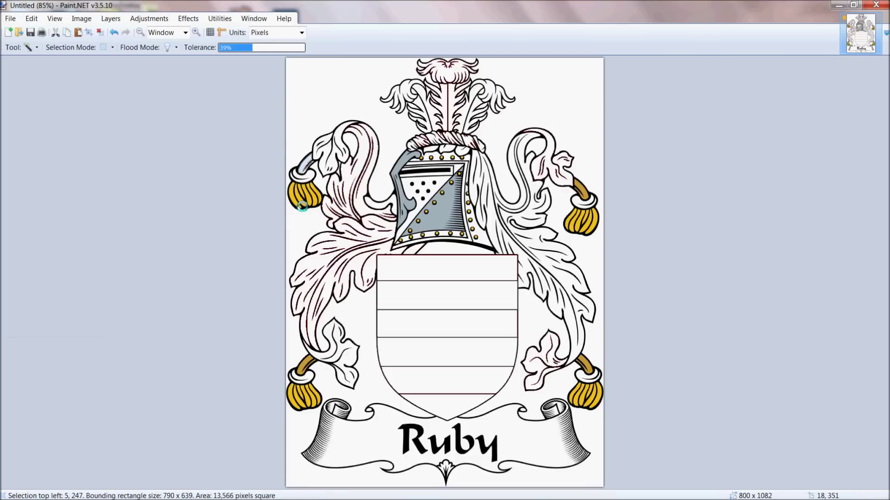
pyautogui.click(33, 48)
pyautogui.click(30, 172)
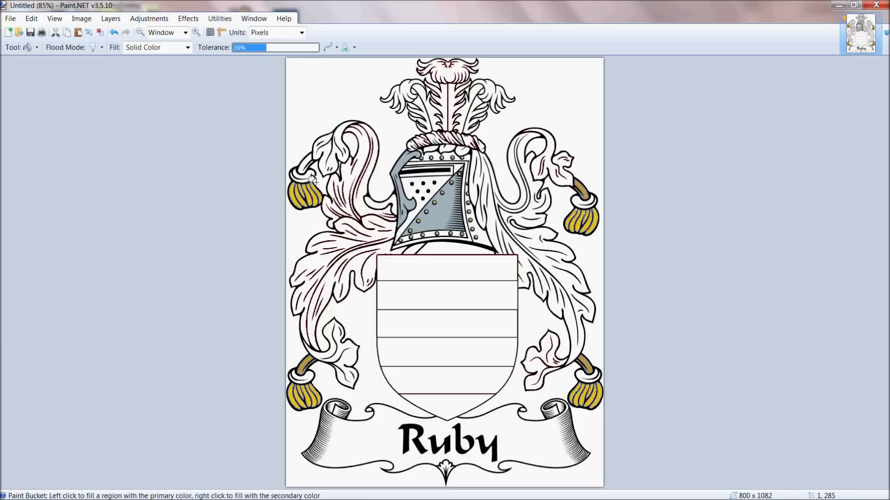
pyautogui.click(299, 202)
pyautogui.keyDown('shift'); pyautogui.click(303, 203); pyautogui.keyUp('shift')
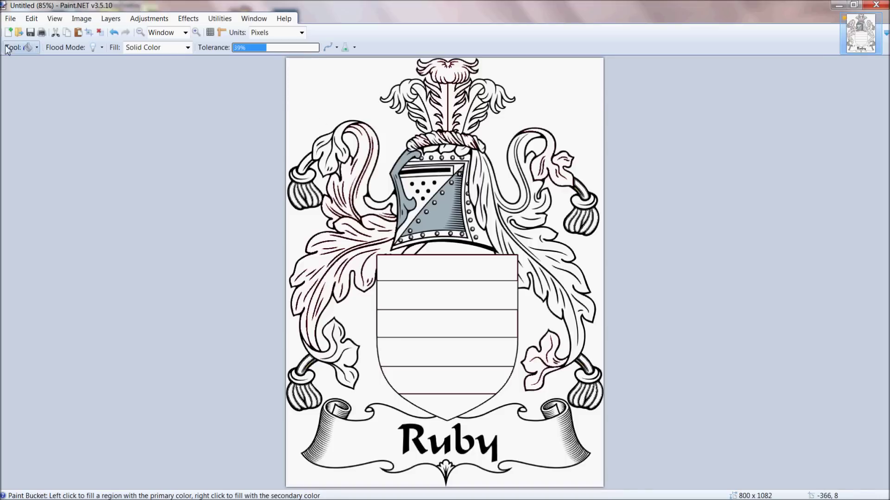
pyautogui.click(28, 47)
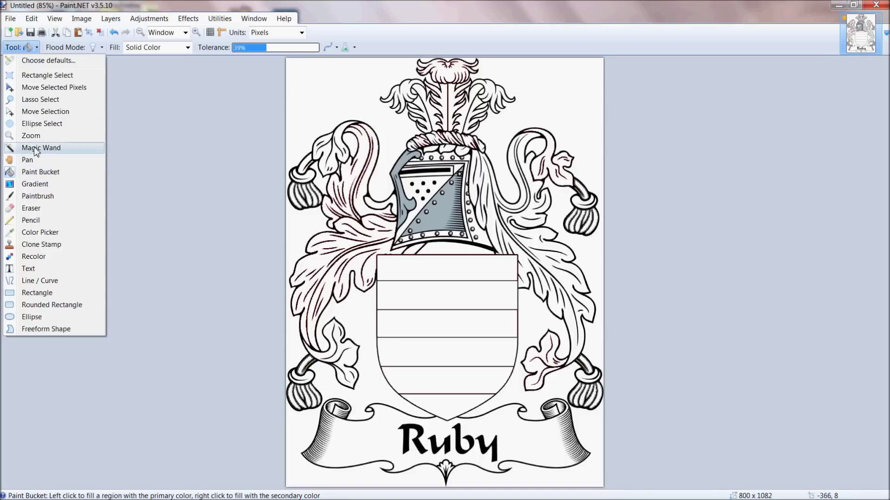
# Select the helmet's grey shading with the Magic Wand, ready for a white Paint Bucket fill
pyautogui.click(37, 148)
pyautogui.click(452, 222)
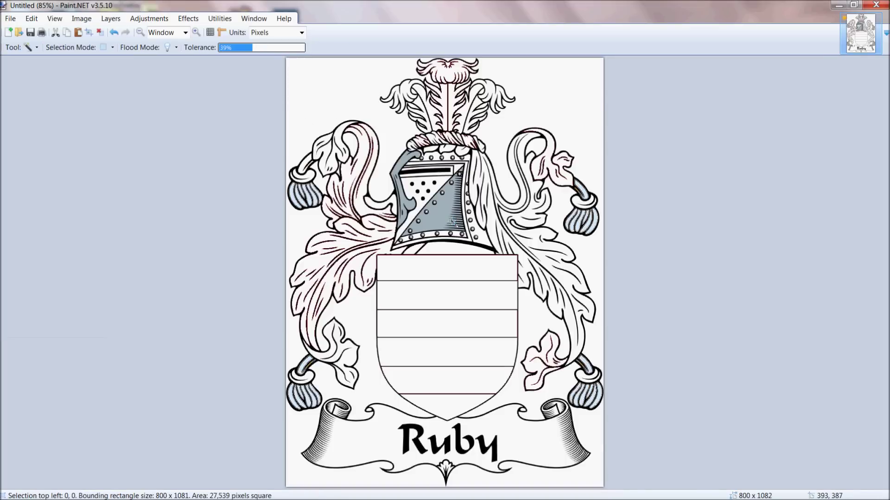
pyautogui.click(31, 48)
pyautogui.click(32, 172)
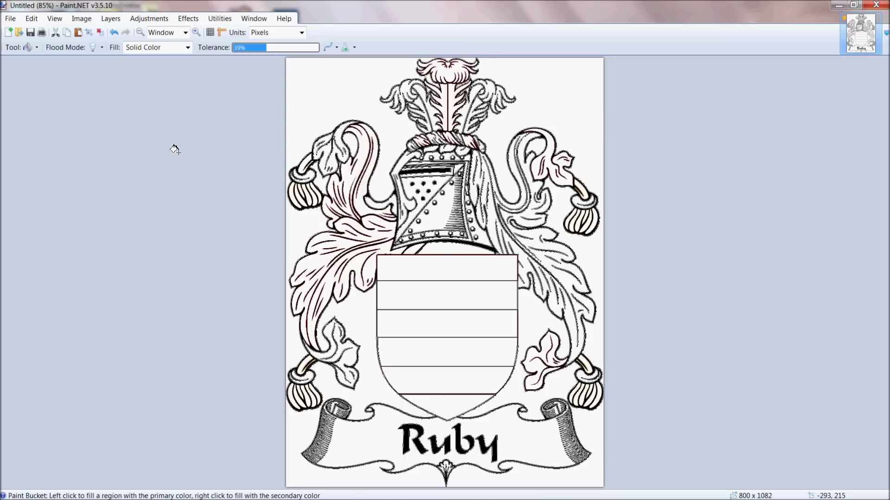
# Launch CarveWright and start a new project with the default board dimensions
pyautogui.moveTo(174, 499)
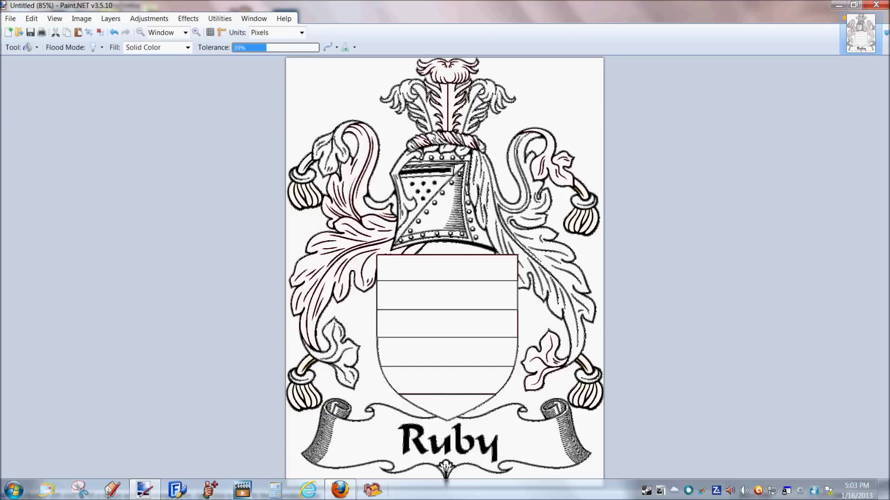
pyautogui.click(373, 490)
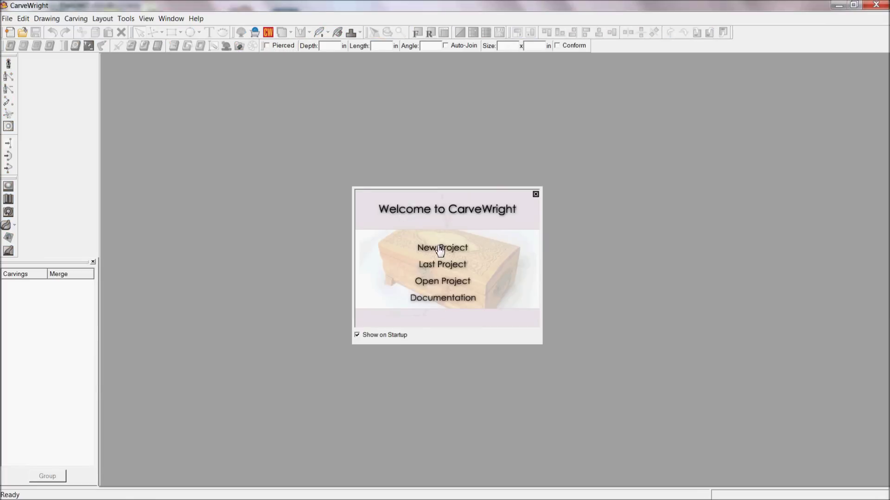
pyautogui.click(440, 249)
pyautogui.click(465, 290)
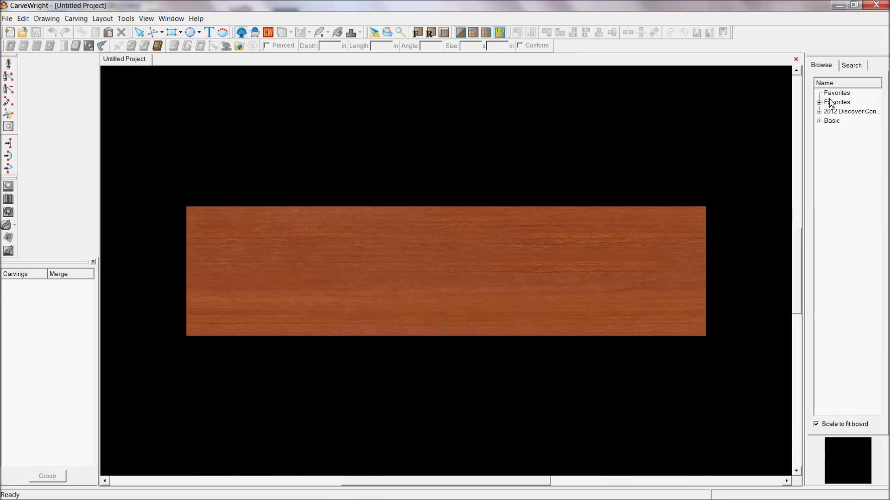
# Open the first 1911 pistol pattern from Favorites > 1911 for editing
pyautogui.doubleClick(825, 104)
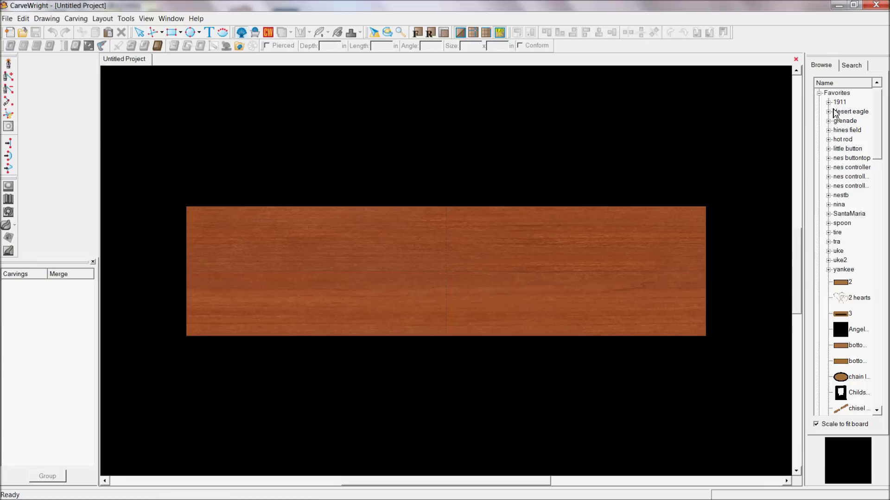
pyautogui.doubleClick(837, 103)
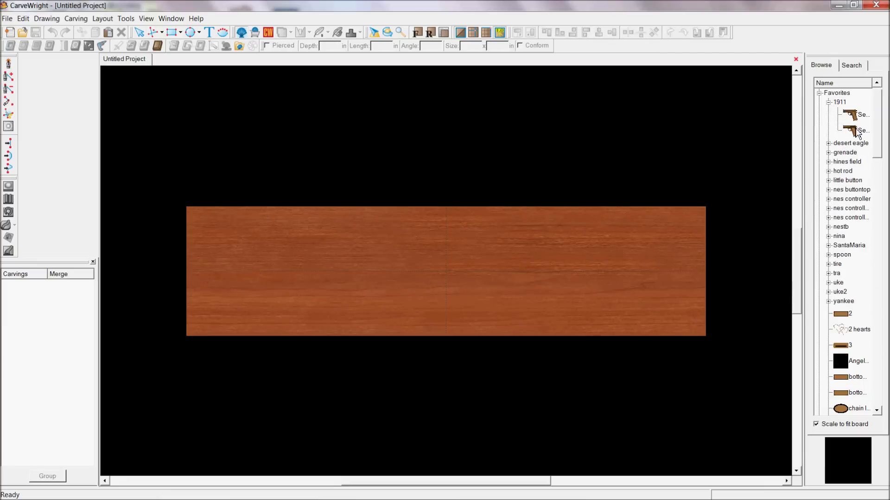
pyautogui.click(857, 132)
pyautogui.doubleClick(858, 116)
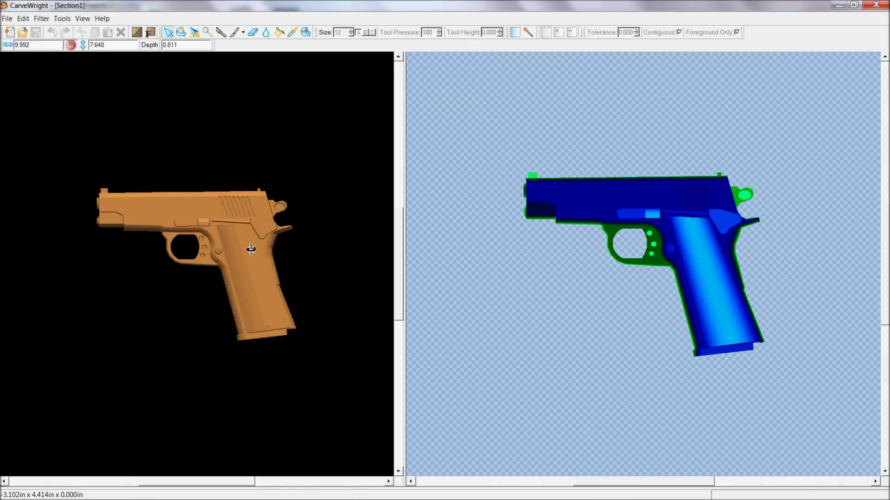
pyautogui.scroll(3, 232, 260)
pyautogui.moveTo(232, 260)
pyautogui.mouseDown()
pyautogui.moveTo(317, 260)
pyautogui.moveTo(134, 258)
pyautogui.moveTo(213, 252)
pyautogui.moveTo(239, 261)
pyautogui.mouseUp()
pyautogui.scroll(2, 582, 242)
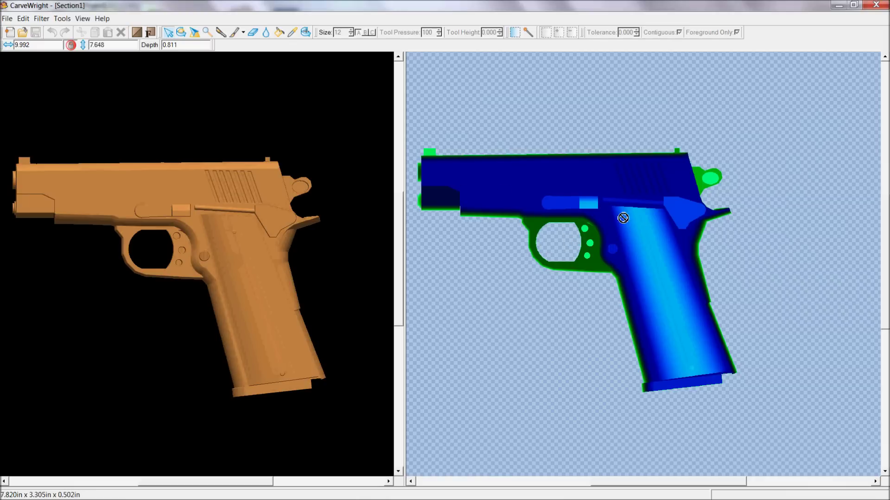
pyautogui.scroll(2, 193, 260)
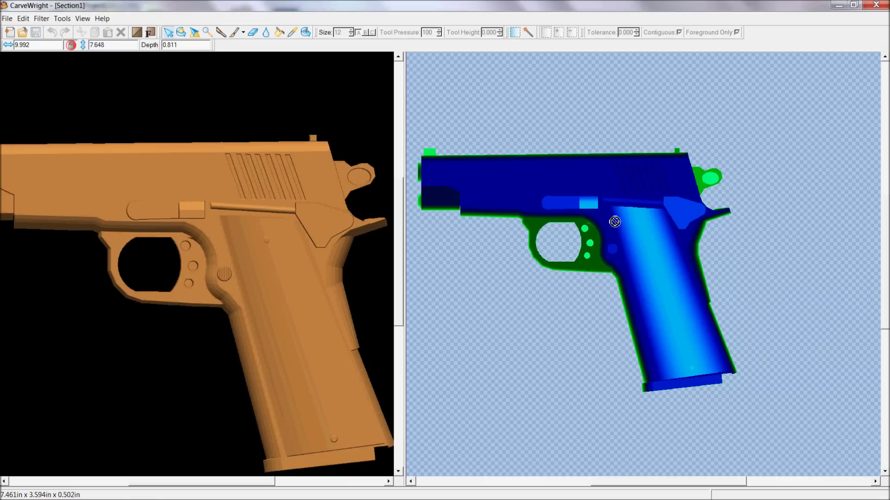
pyautogui.scroll(-1, 615, 222)
pyautogui.scroll(2, 592, 233)
pyautogui.scroll(1, 592, 233)
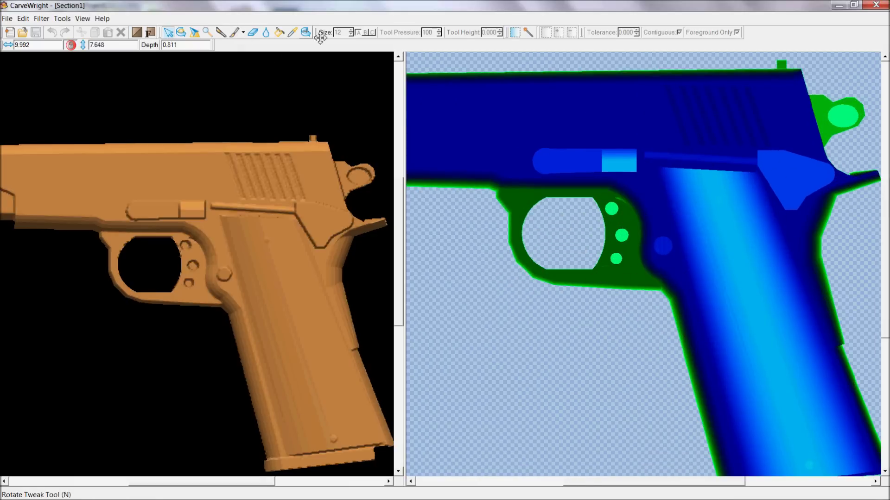
# Sample the frame height and fill the pin holes beside the trigger guard flush with it
pyautogui.click(528, 32)
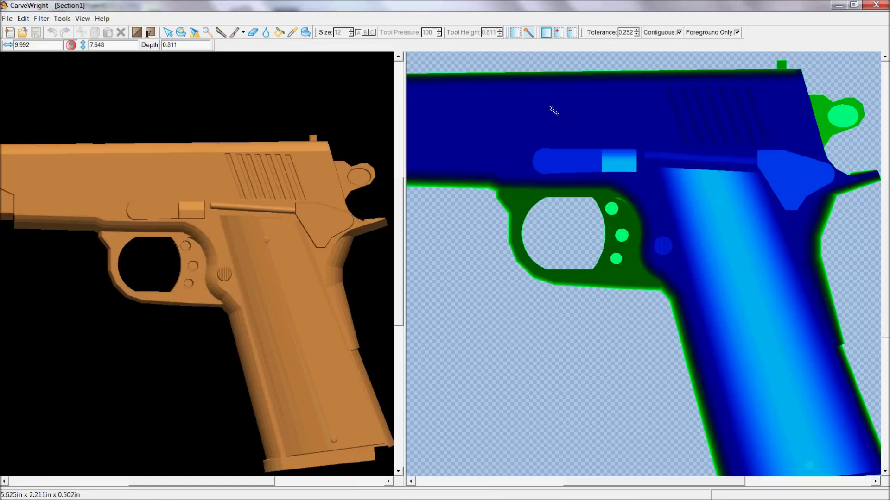
pyautogui.click(617, 212)
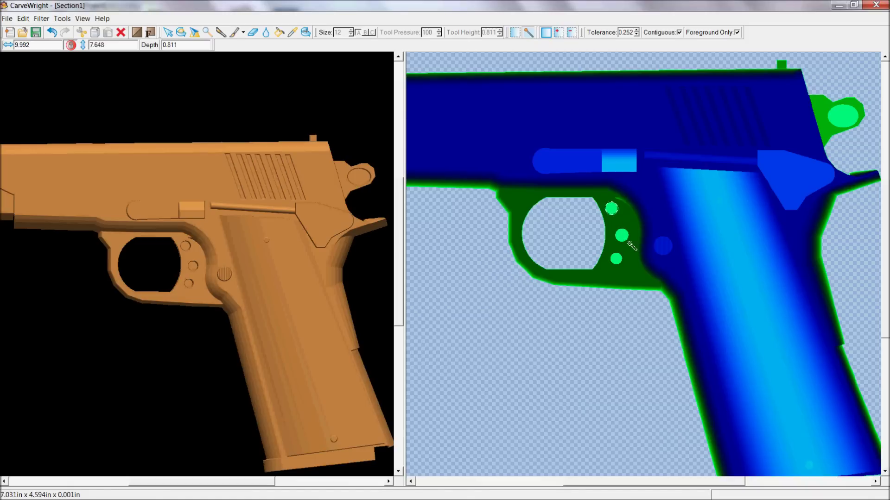
pyautogui.click(294, 32)
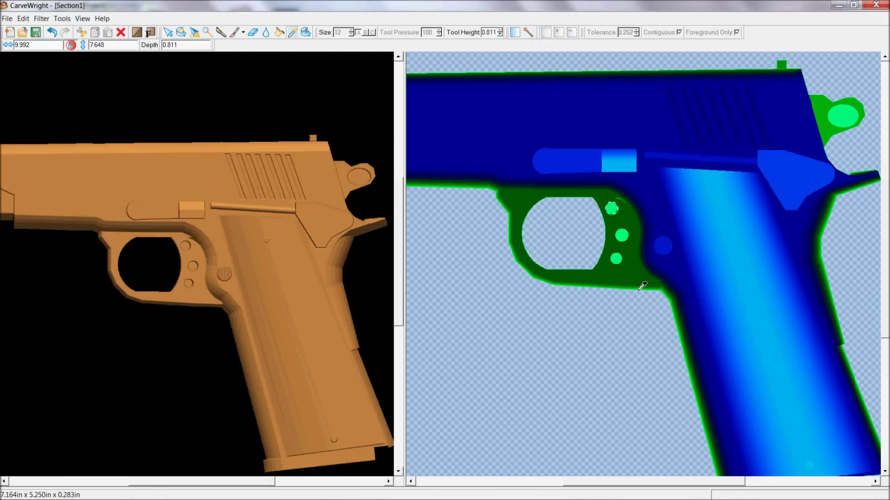
pyautogui.click(279, 32)
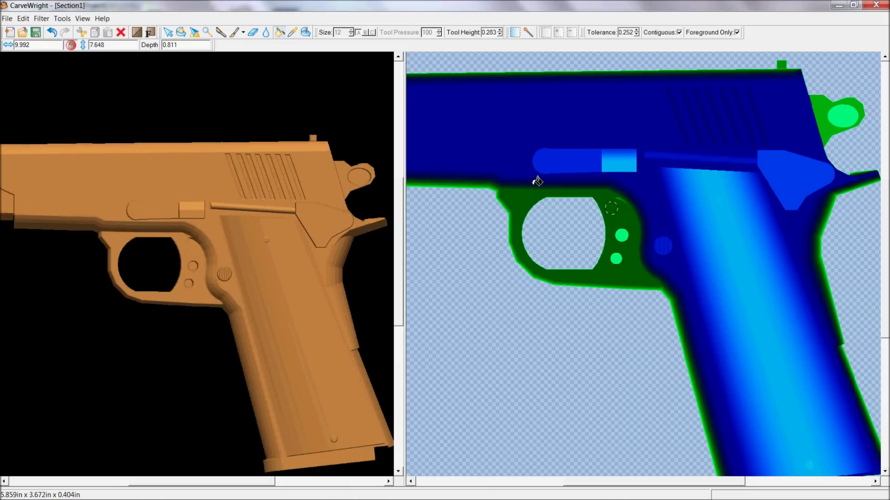
pyautogui.click(532, 32)
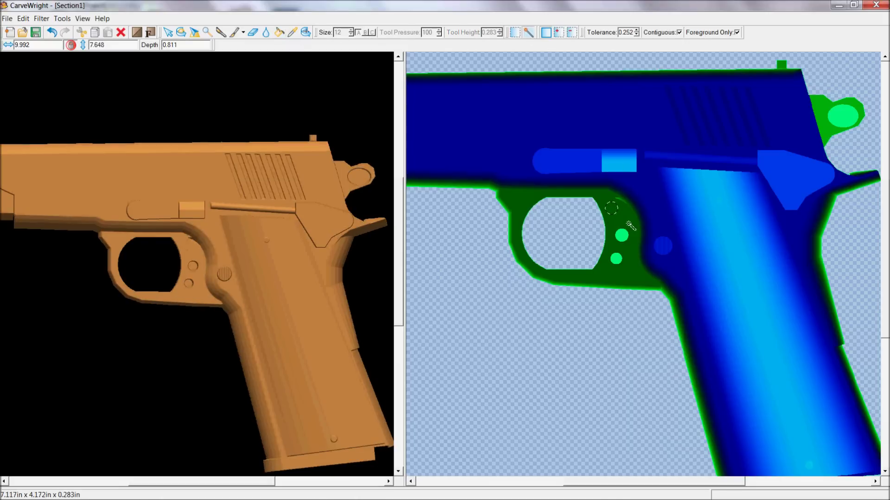
pyautogui.click(280, 32)
pyautogui.click(621, 236)
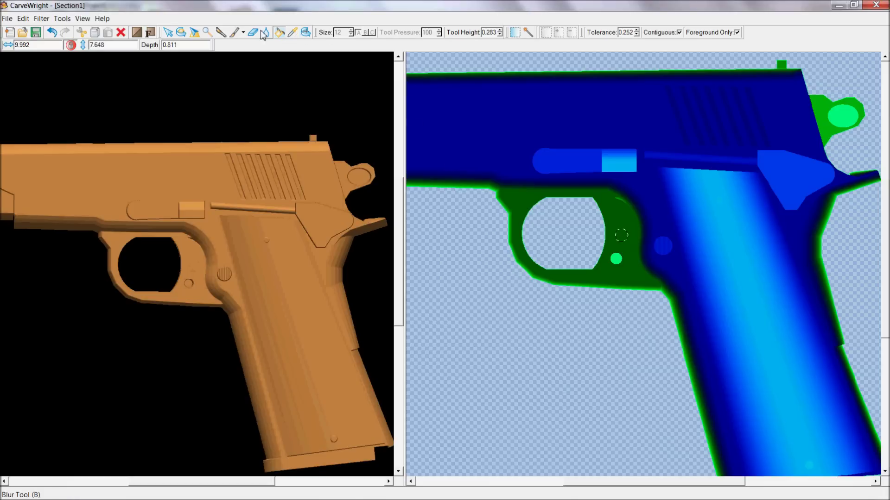
pyautogui.click(528, 32)
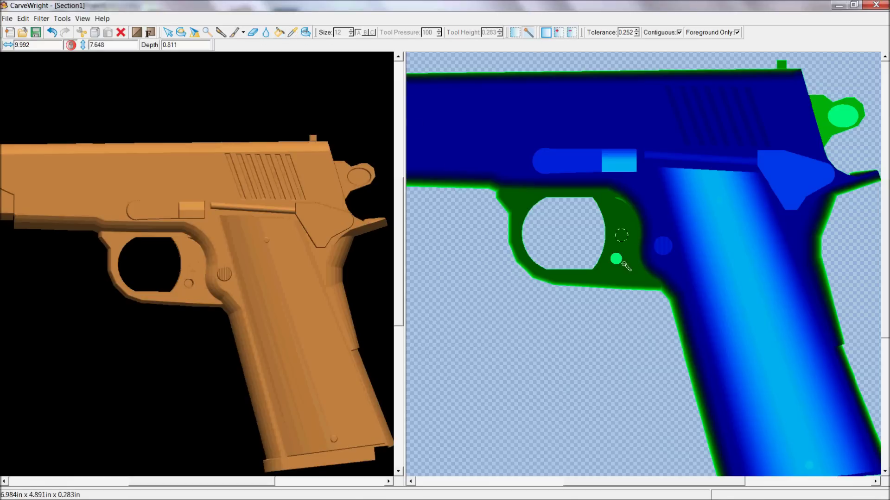
pyautogui.click(280, 33)
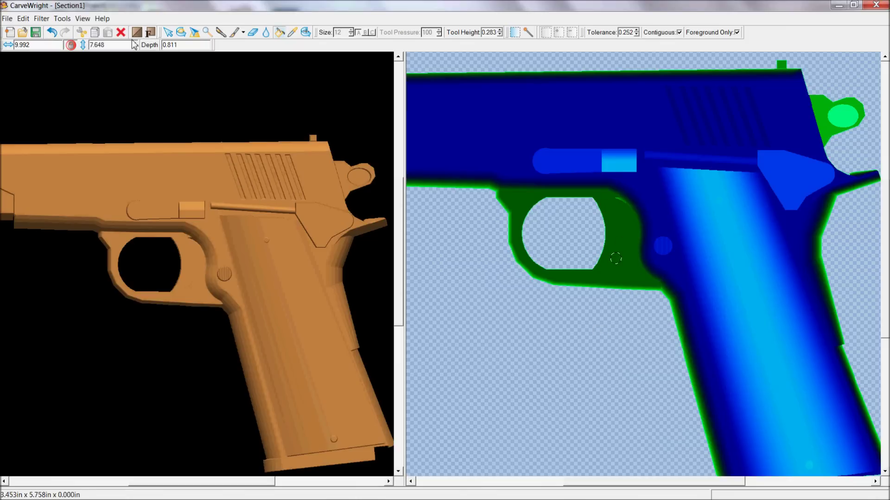
# Zoom on the trigger area, undo the three pin-hole fills, then redo the top one
pyautogui.click(516, 32)
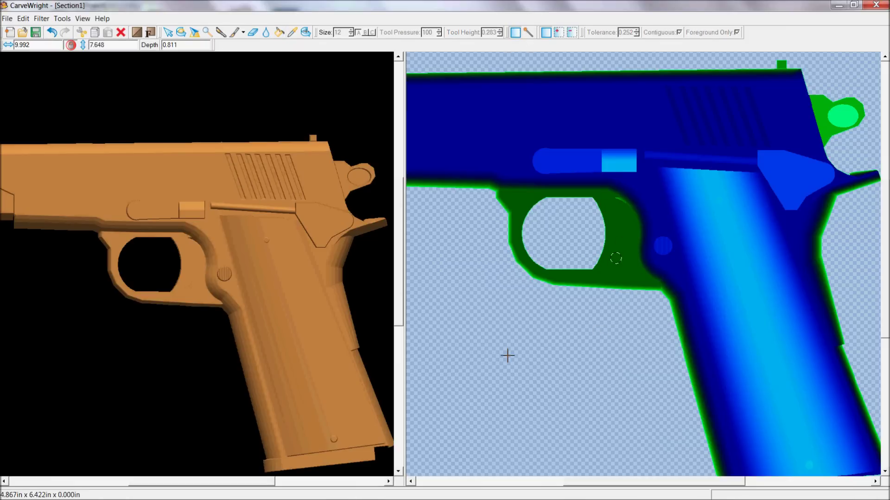
pyautogui.scroll(3, 229, 288)
pyautogui.scroll(5, 230, 288)
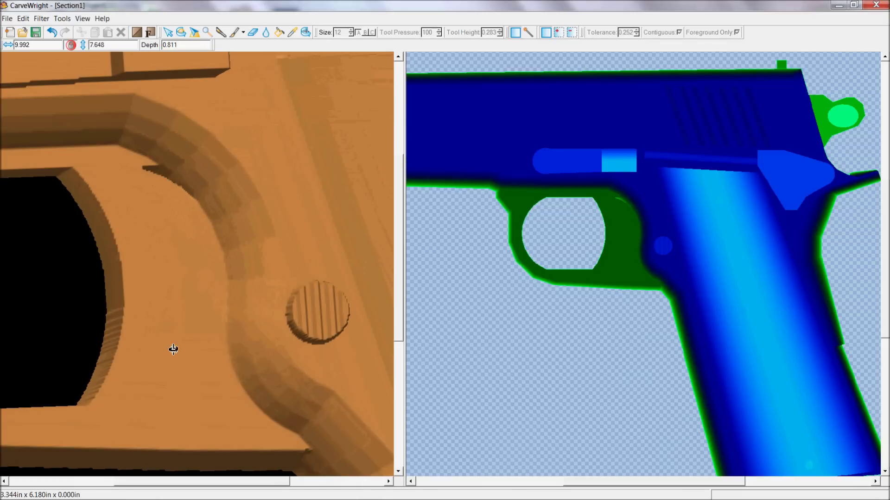
pyautogui.click(52, 33)
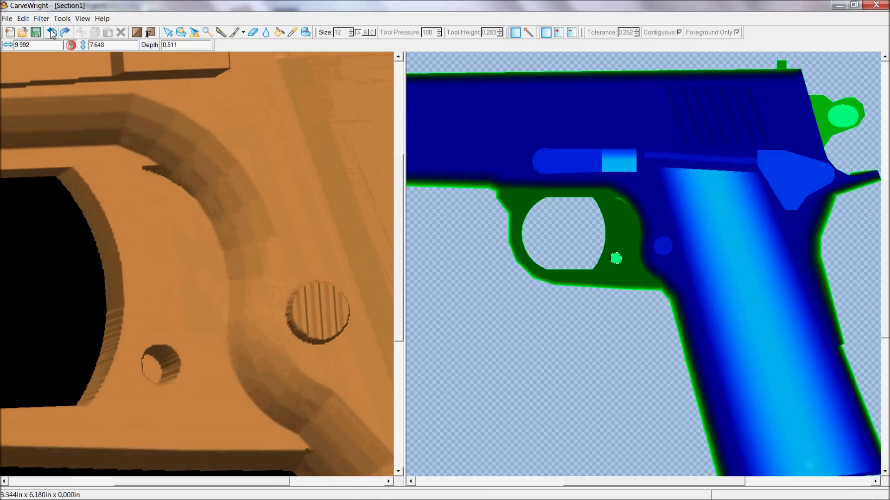
pyautogui.click(52, 33)
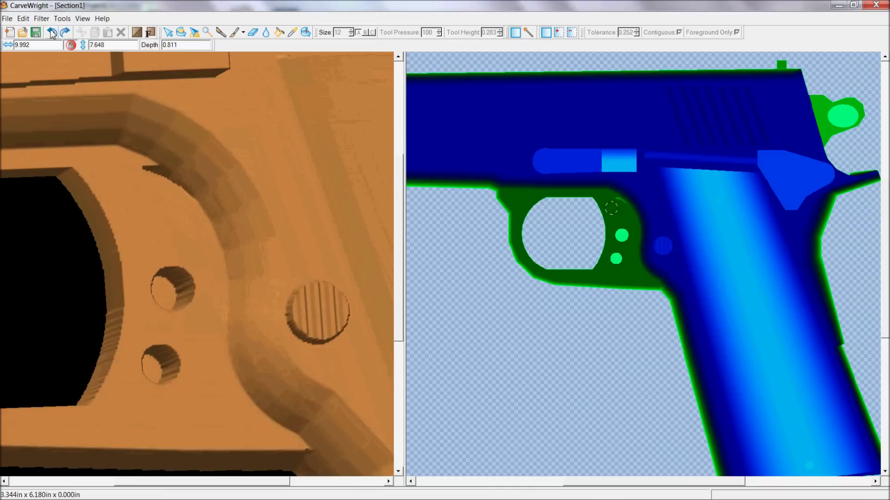
pyautogui.click(52, 34)
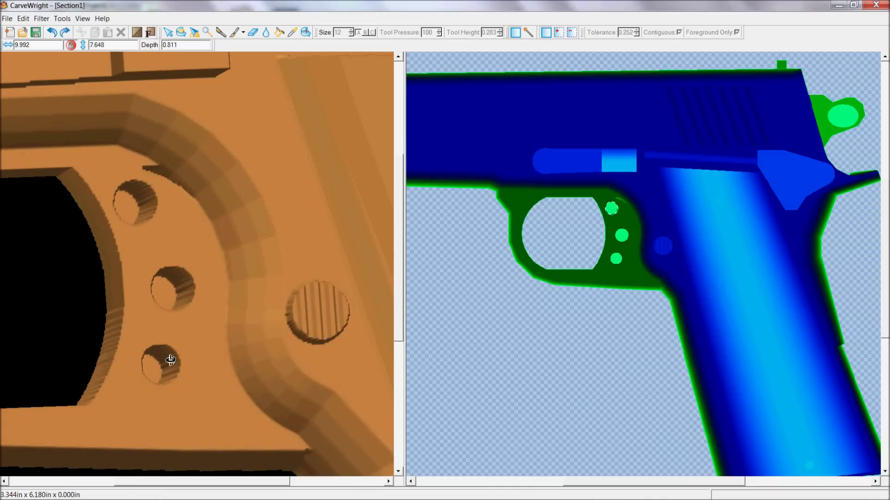
pyautogui.click(65, 33)
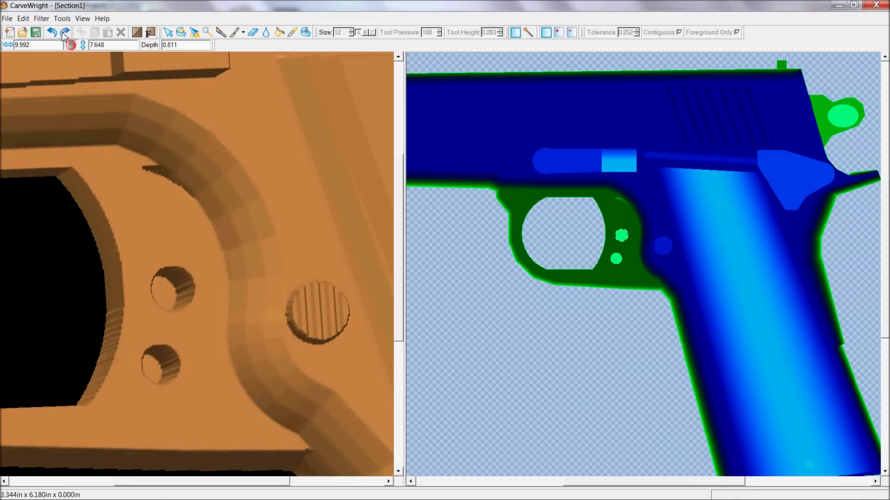